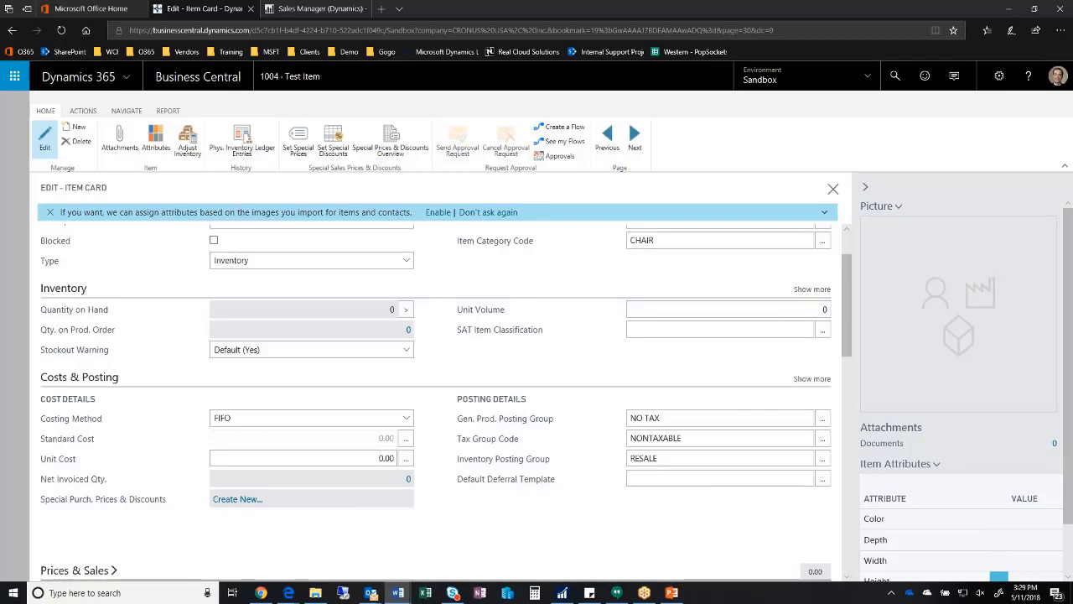
- Scroll the Test Item card to bring the Replenishment and Production fields into view
scroll(521, 354, "down", 6)
scroll(521, 355, "up", 3)
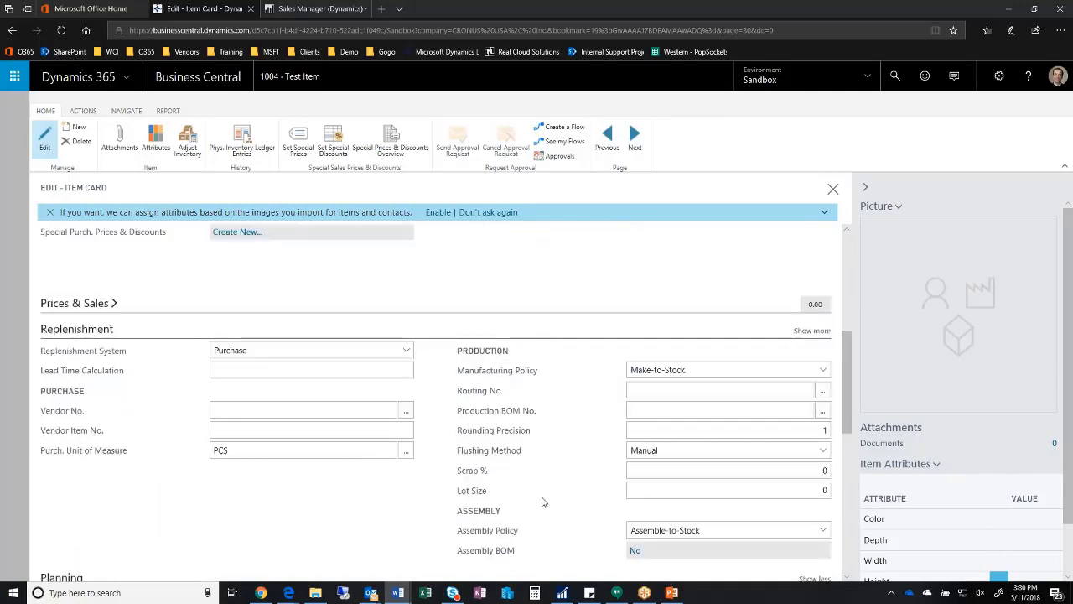
- Set Replenishment System to Prod. Order and start a new BOM from the Production BOM No. lookup
left_click(409, 353)
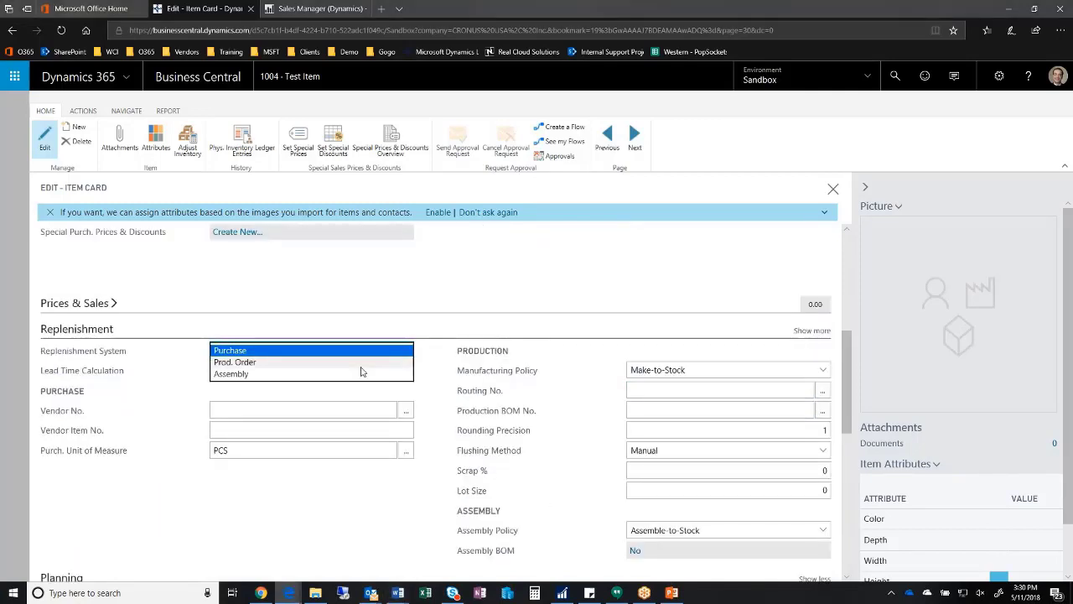
left_click(360, 361)
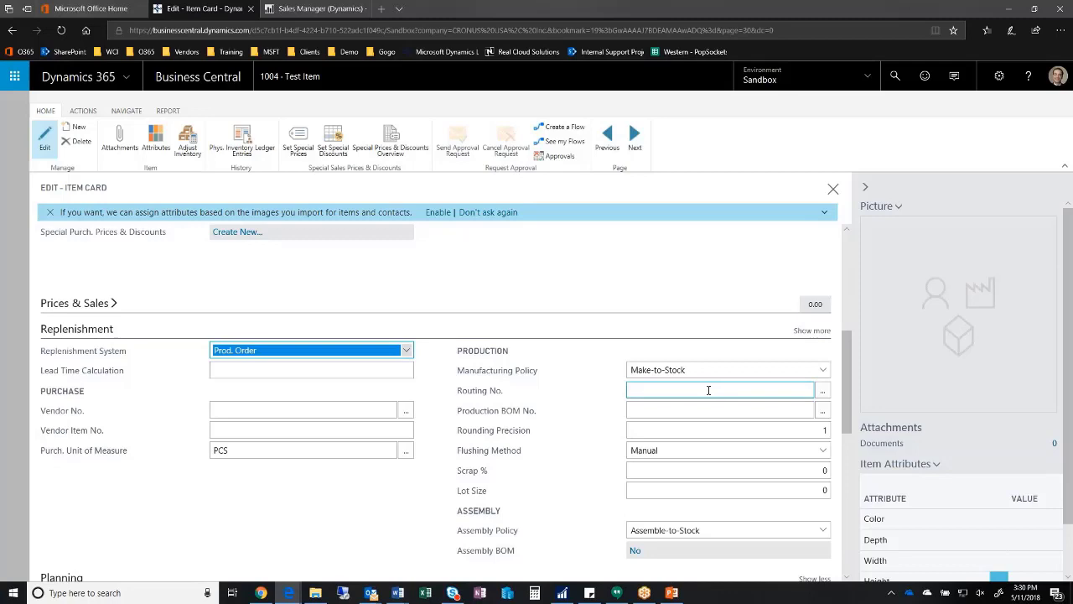
left_click(703, 409)
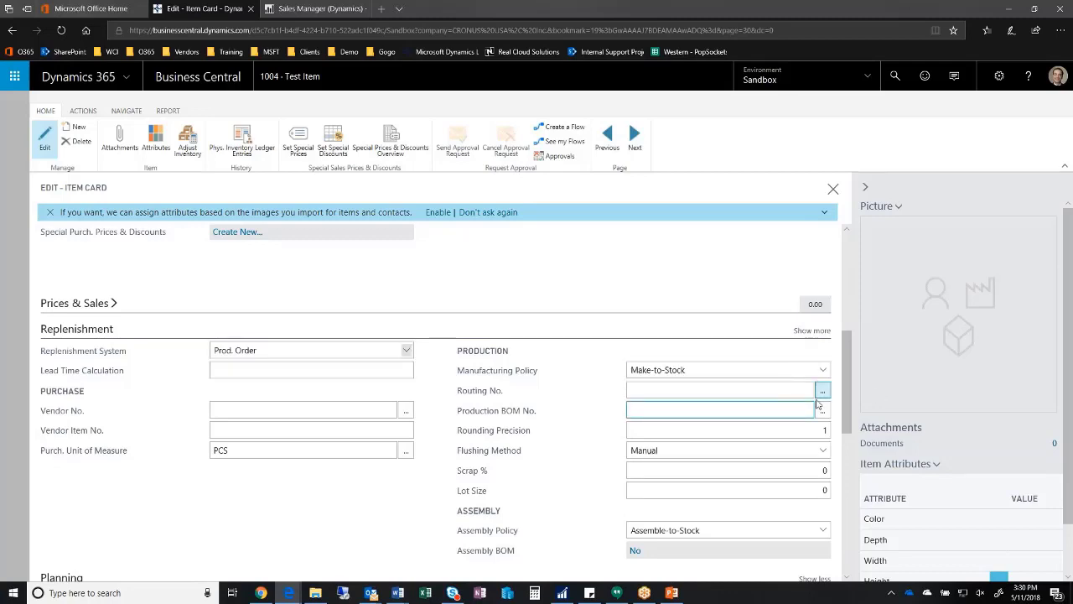
left_click(822, 412)
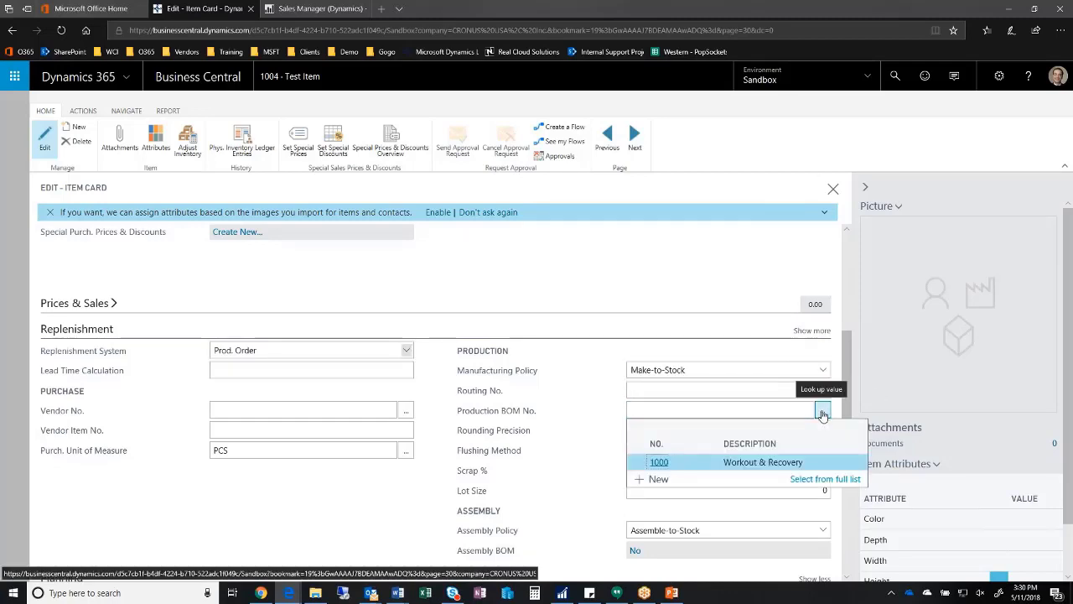
left_click(657, 482)
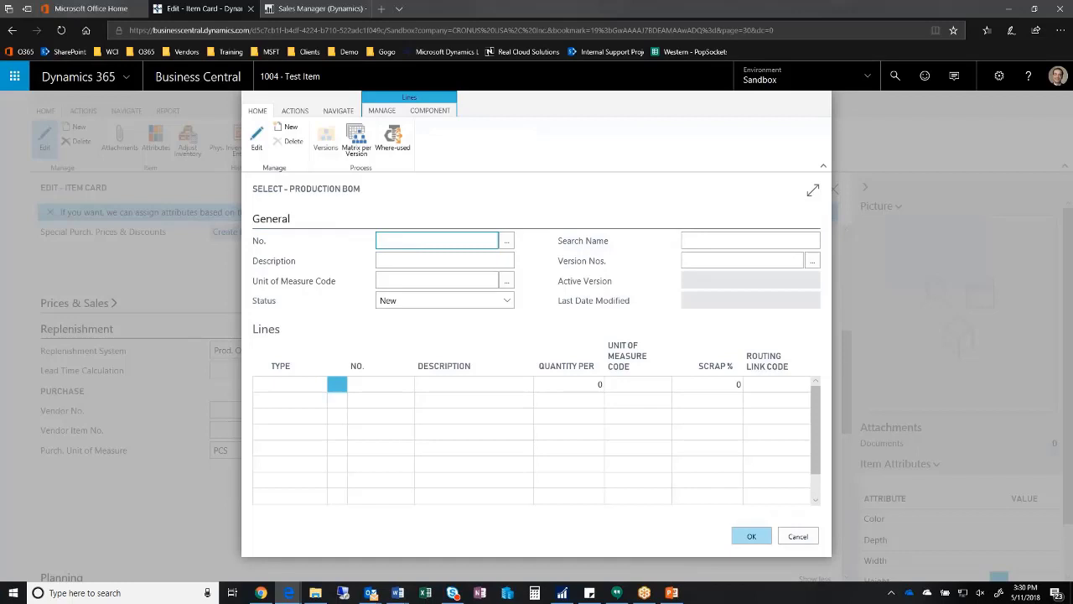
- Enter BOM No. 123, description 'Prod BoM 1' and unit PCS, leaving status New
type("123")
key("Tab")
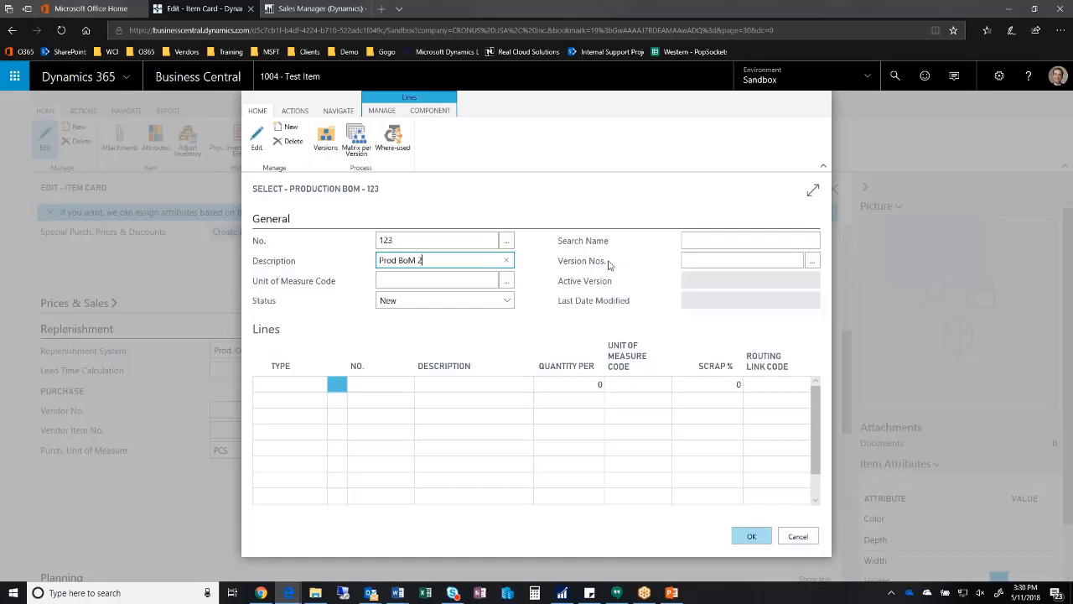
key("Tab")
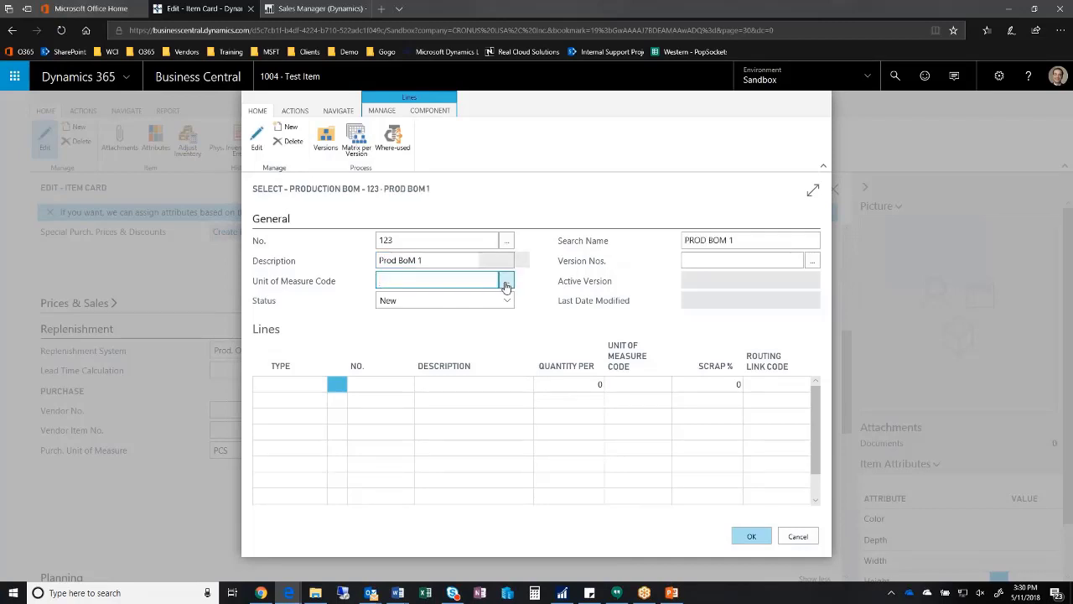
left_click(507, 280)
scroll(501, 394, "down", 5)
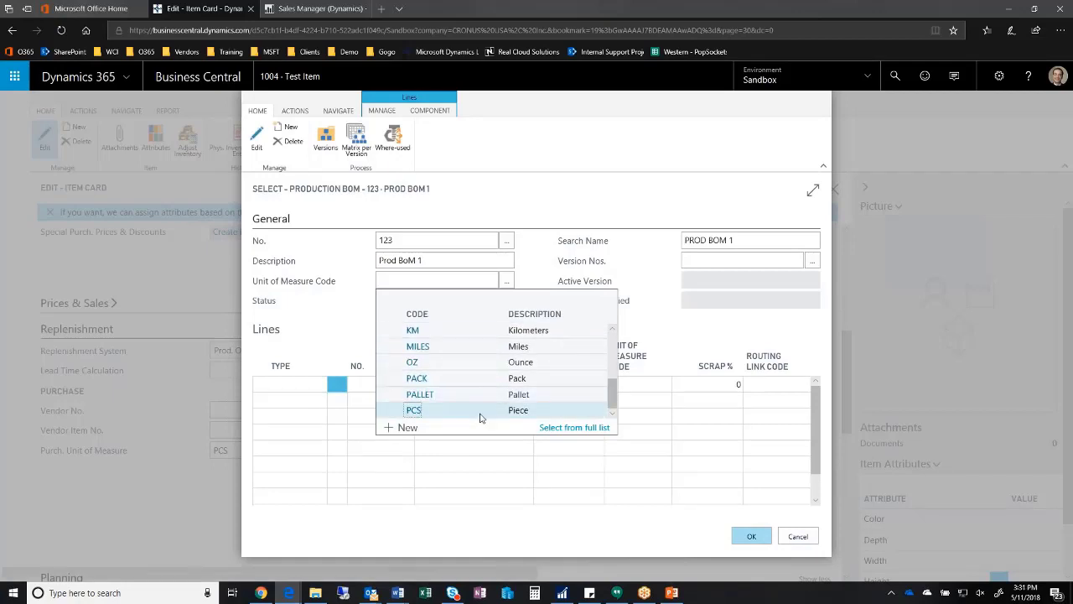
left_click(481, 410)
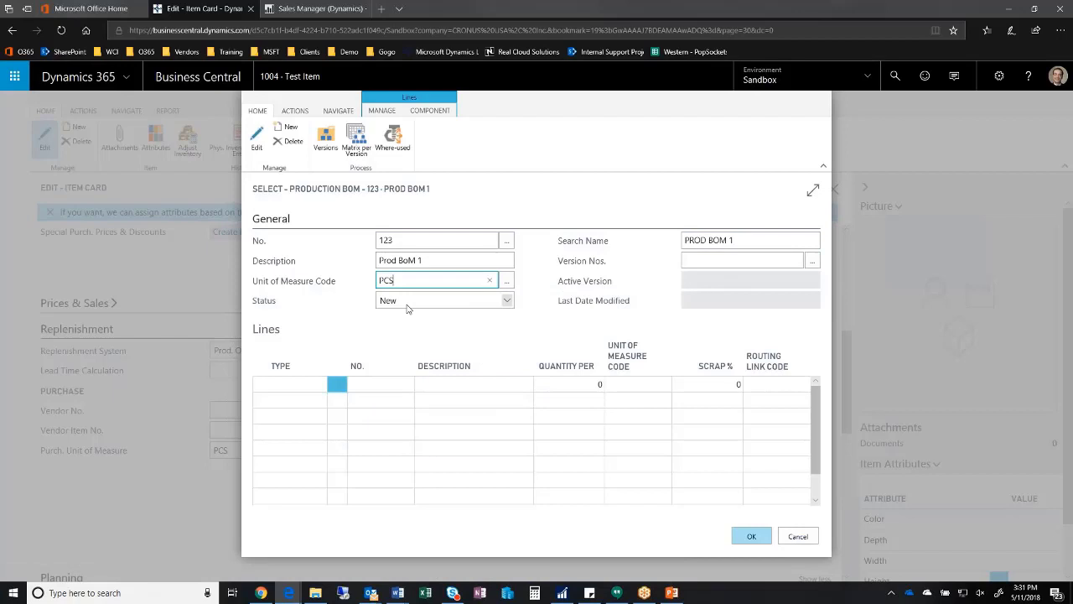
left_click(508, 301)
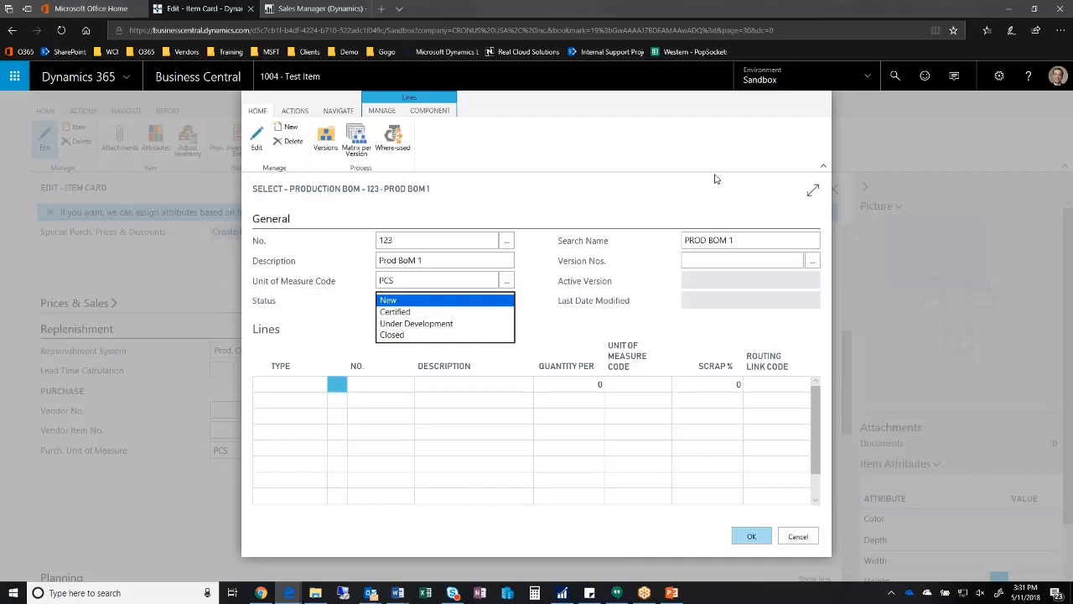
left_click(595, 134)
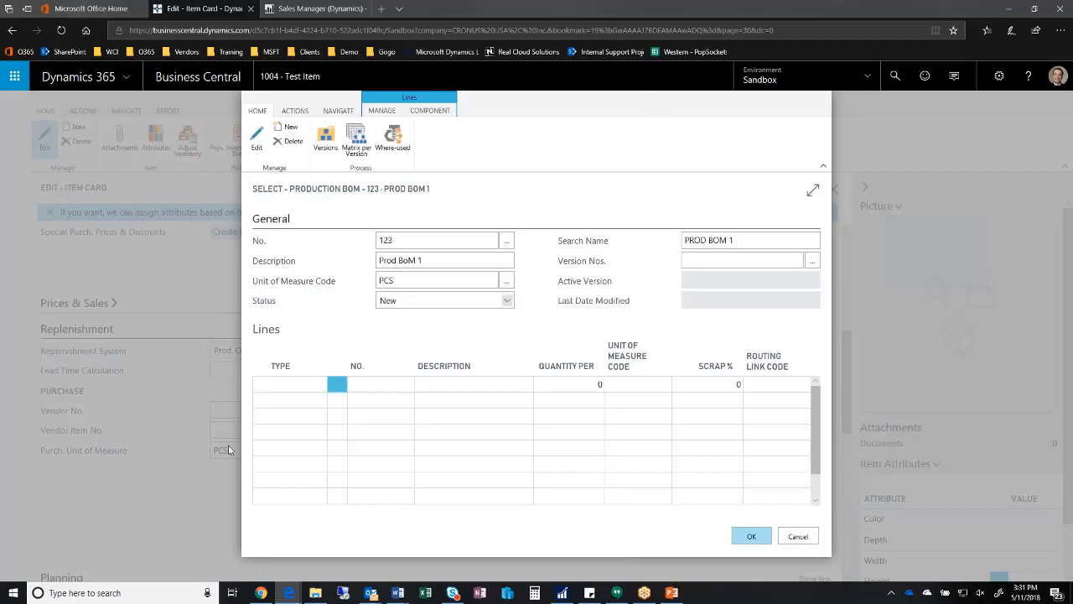
- Add an Item line for 1001 Ginger with quantity per 5 and scrap 0
left_click(273, 386)
left_click(293, 387)
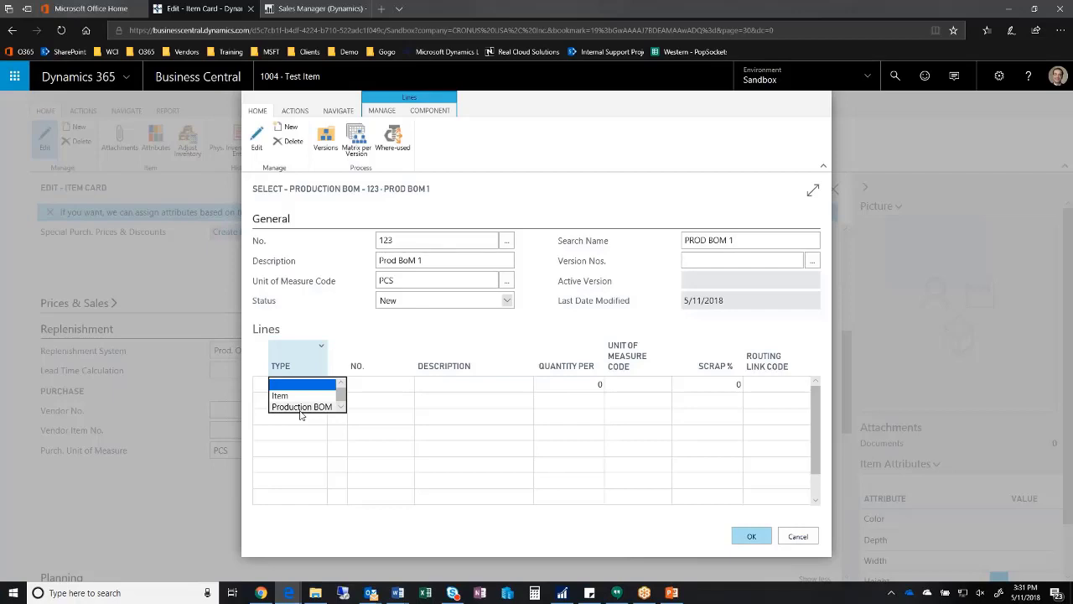
left_click(285, 395)
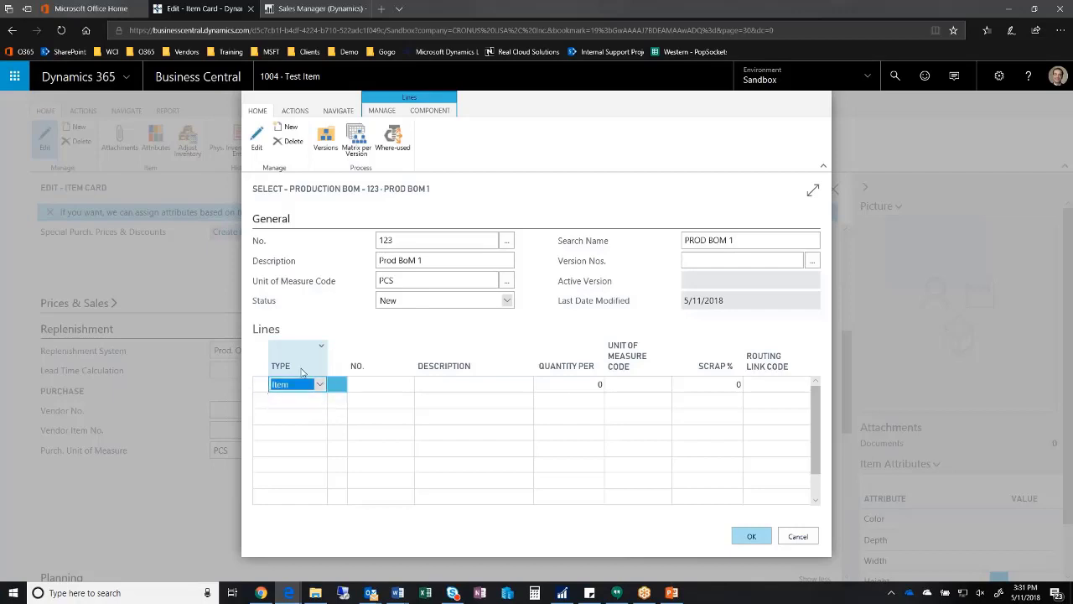
left_click(371, 384)
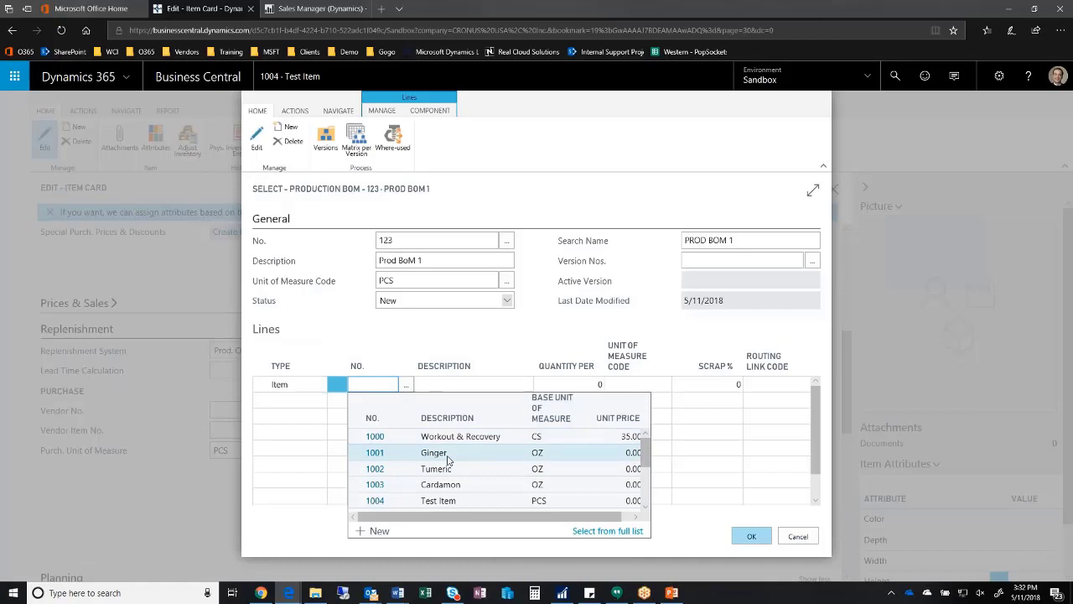
left_click(447, 457)
key("Return")
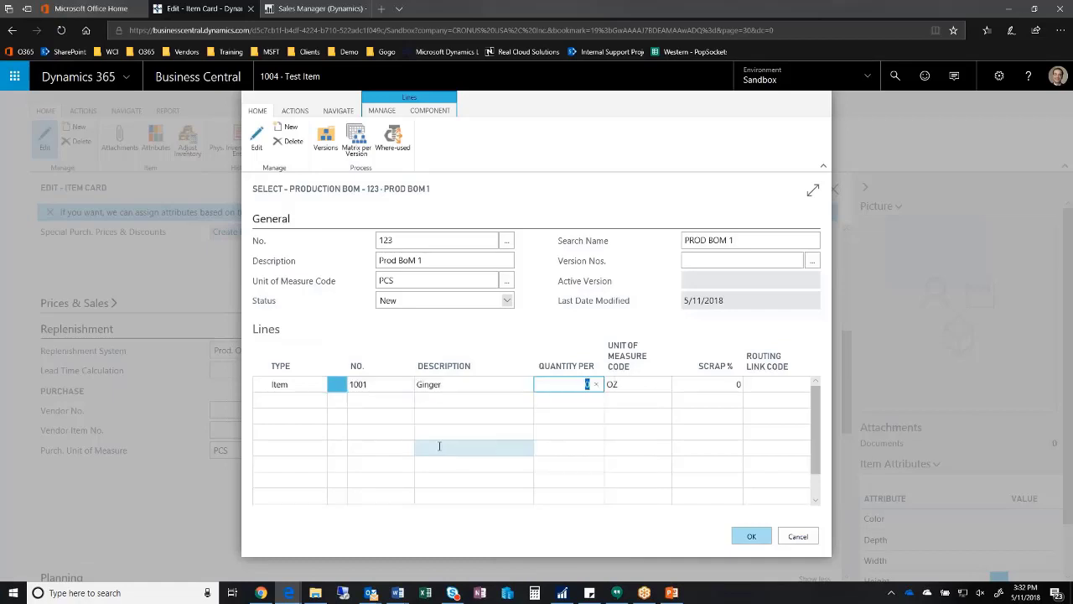
type("5")
key("Return")
key("Return")
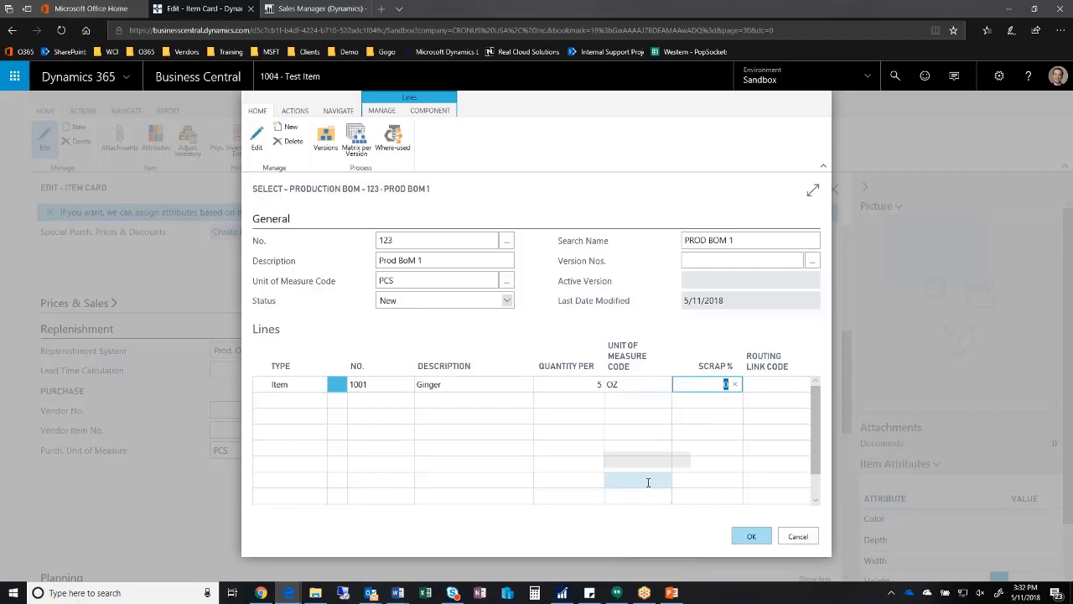
key("Return")
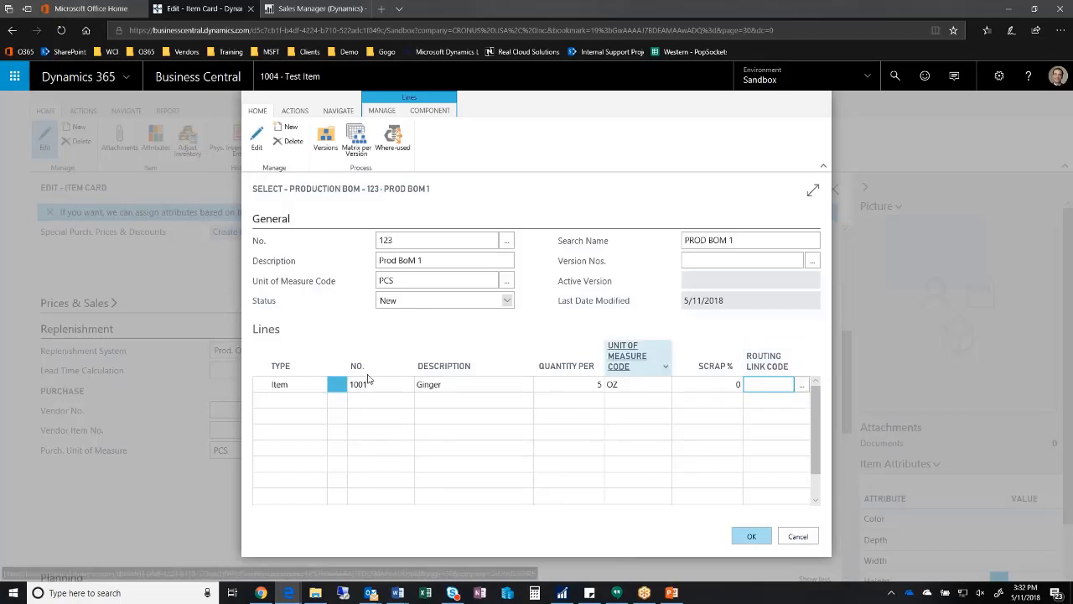
- Add a Production BOM line for 1000 Workout & Recovery with quantity per 1
left_click(317, 407)
left_click(319, 401)
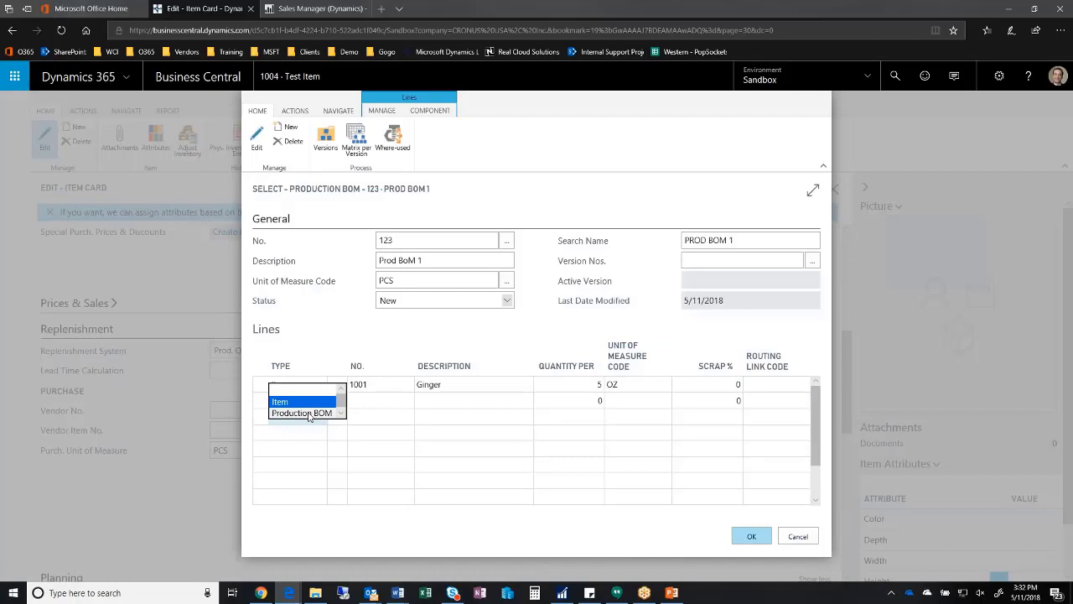
left_click(298, 419)
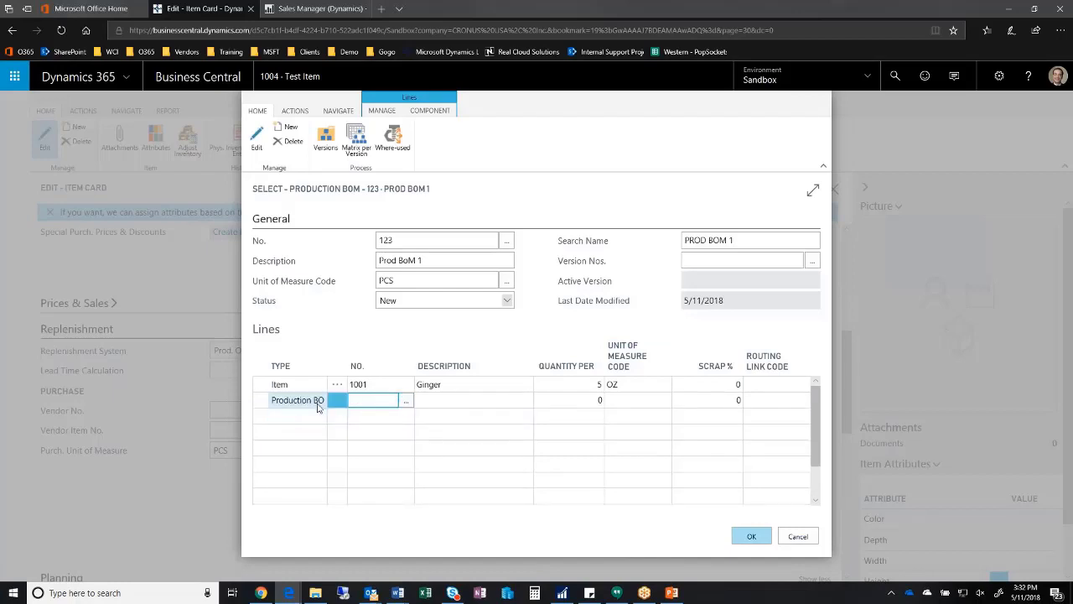
left_click(405, 402)
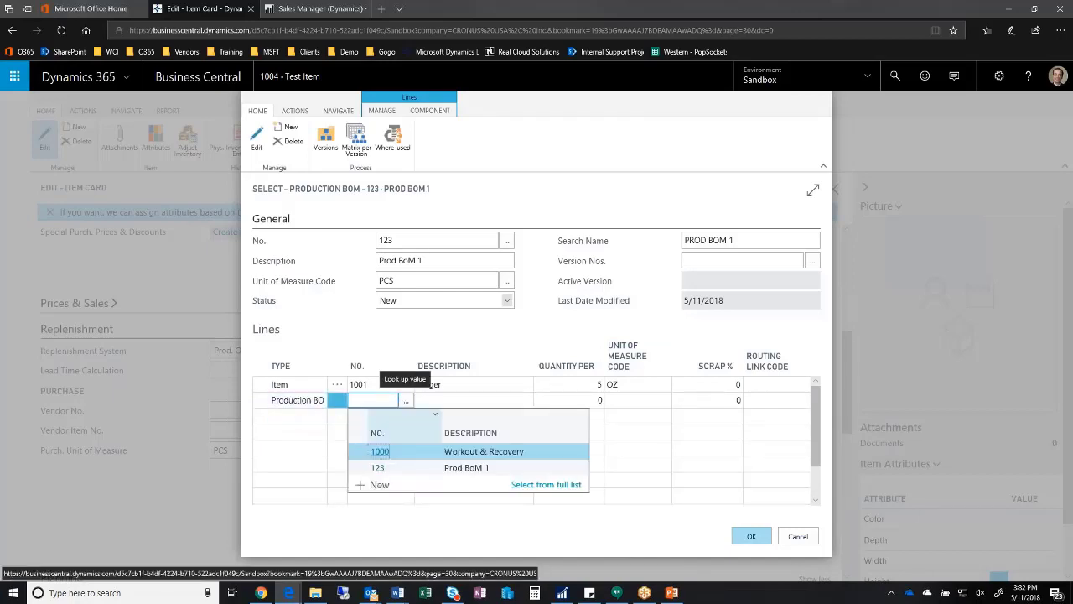
left_click(490, 454)
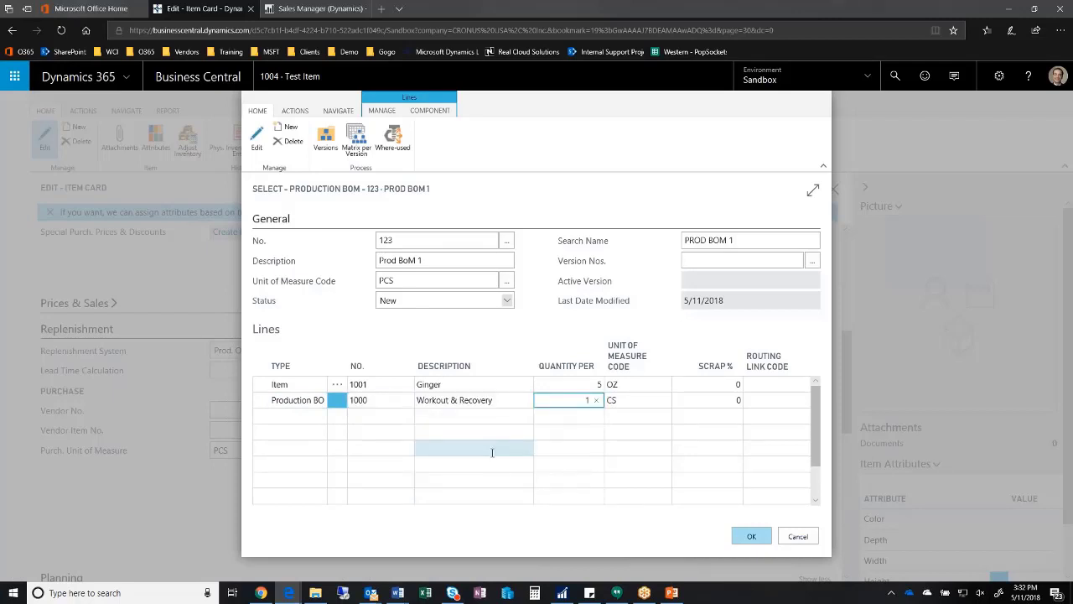
key("Tab")
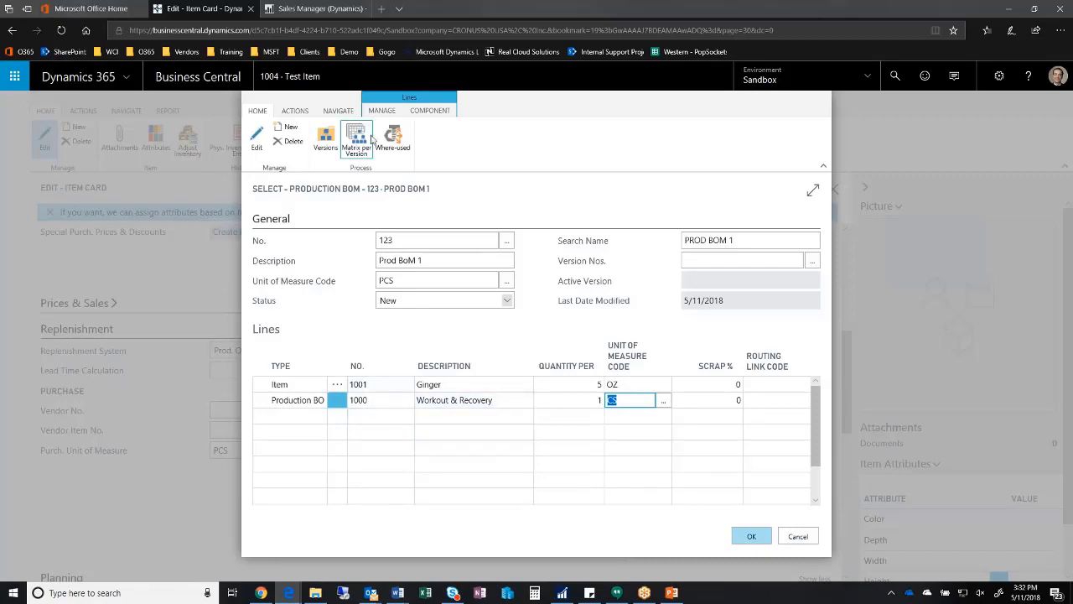
- Create BOM version VER2 with description 'desc' and unit of measure PCS
left_click(326, 139)
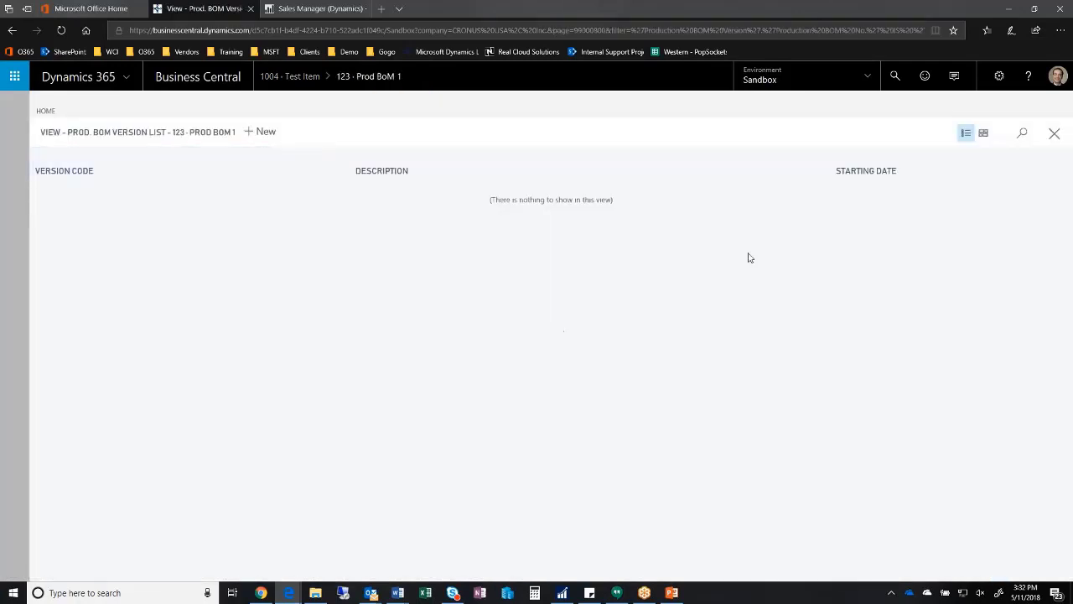
left_click(263, 133)
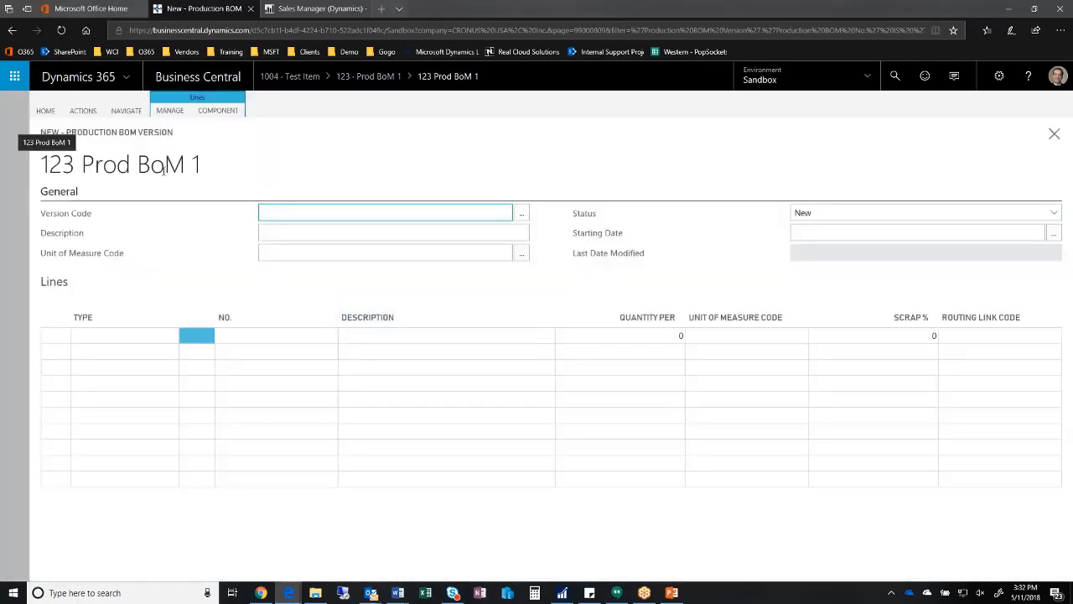
left_click_drag(186, 166, 211, 165)
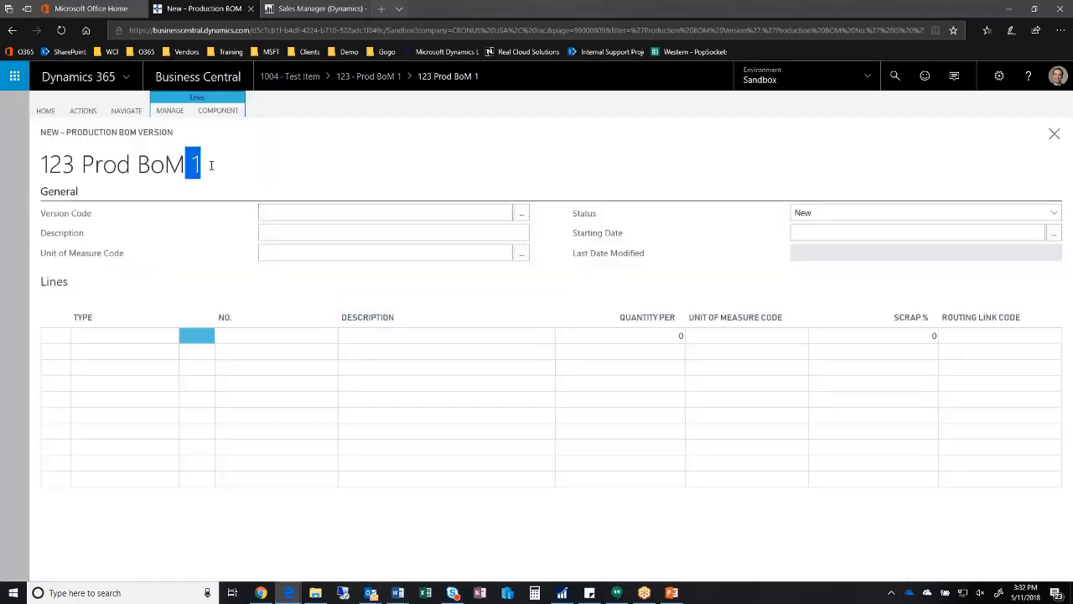
left_click(297, 214)
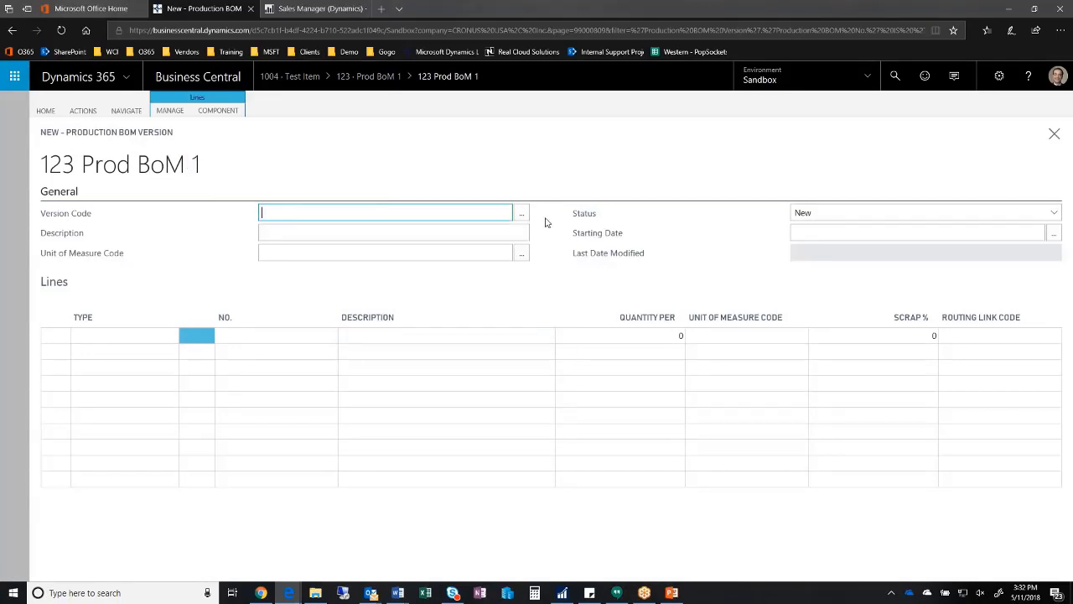
key("Tab")
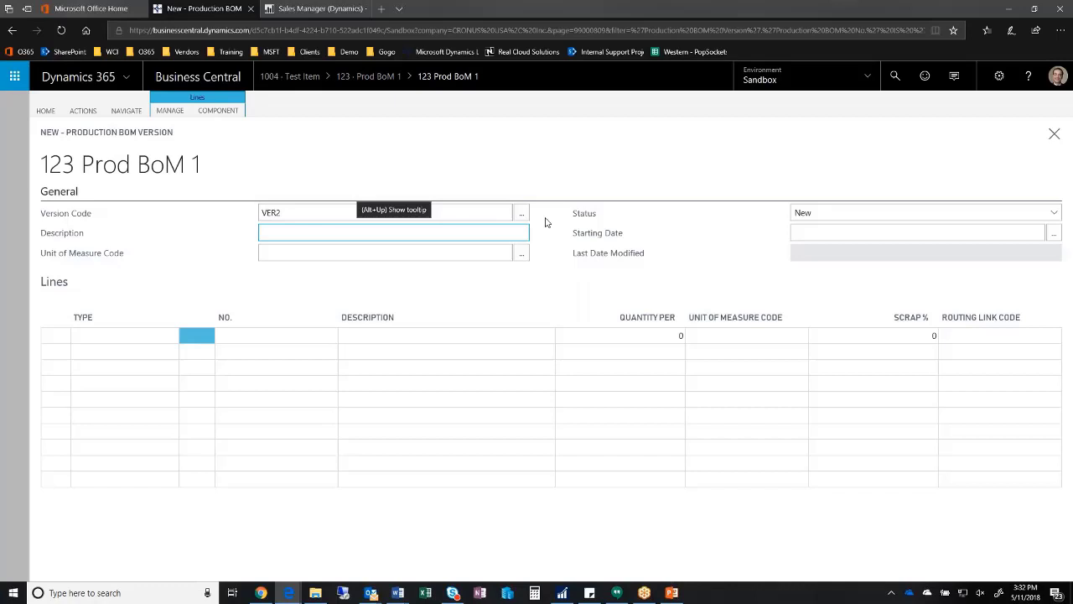
type("desc")
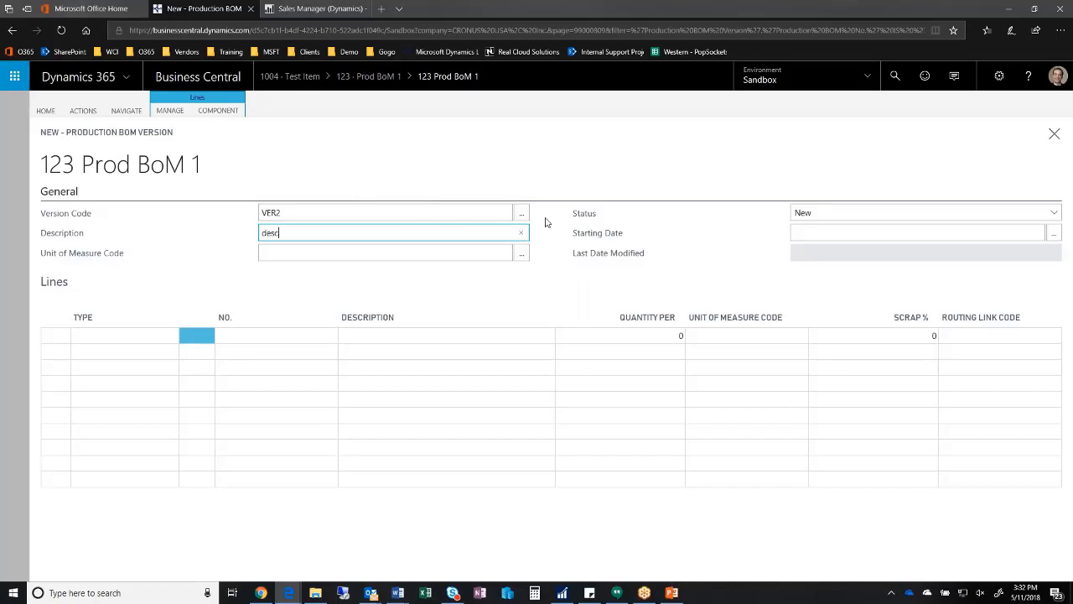
key("Tab")
left_click(519, 255)
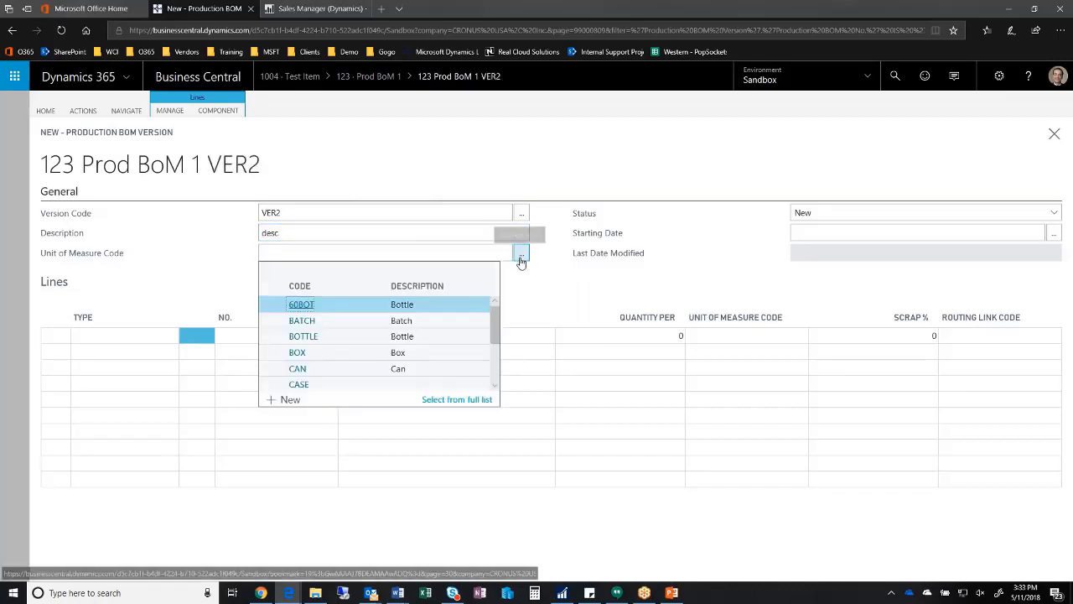
type("p")
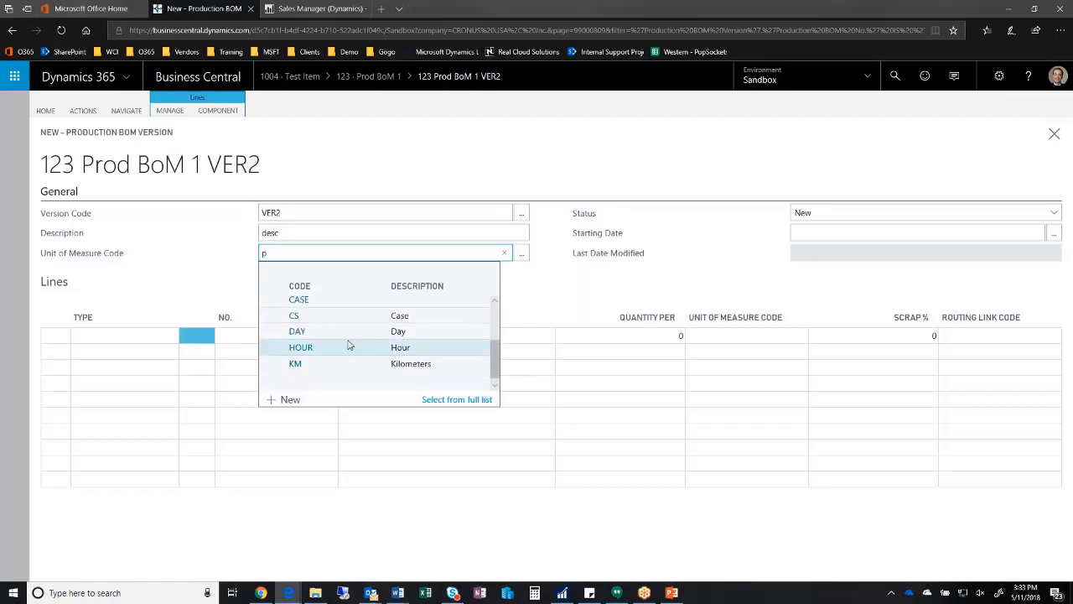
left_click(348, 336)
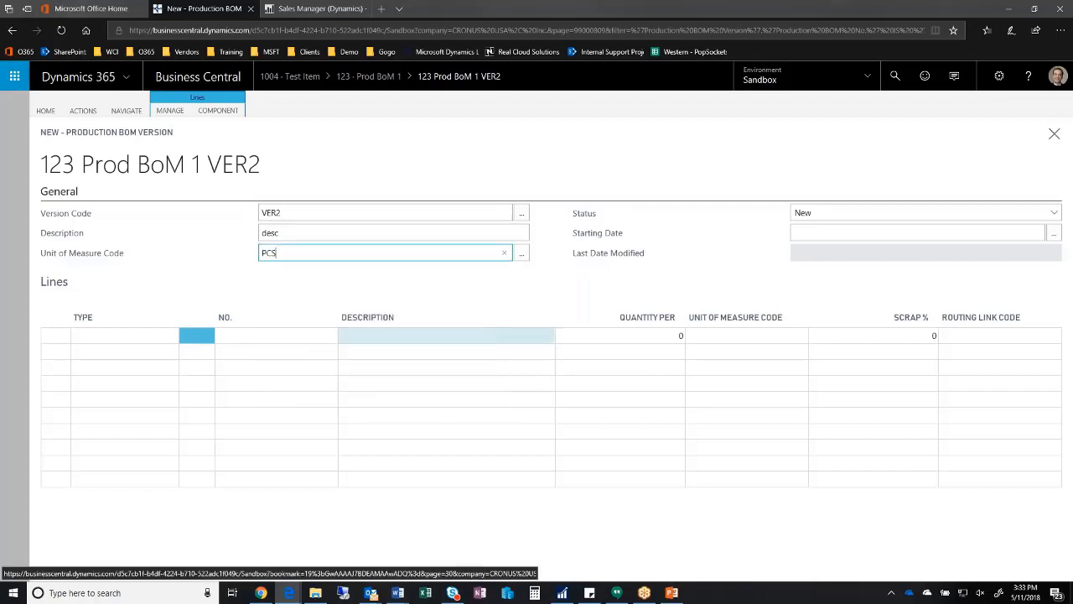
- Add an Item line for 1001 Ginger with quantity 5 to version VER2
left_click(96, 337)
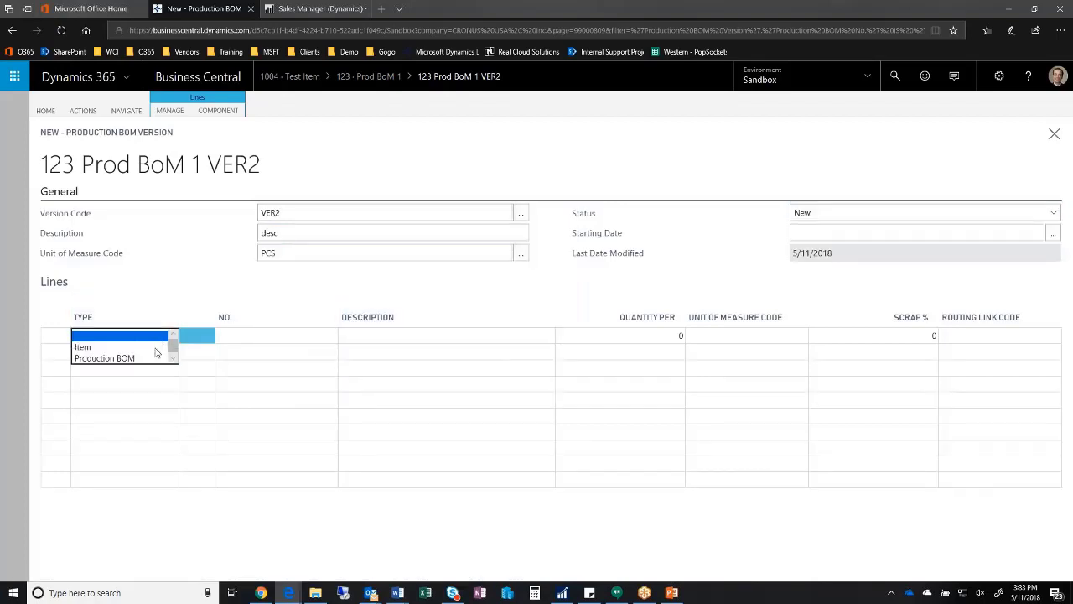
left_click(158, 347)
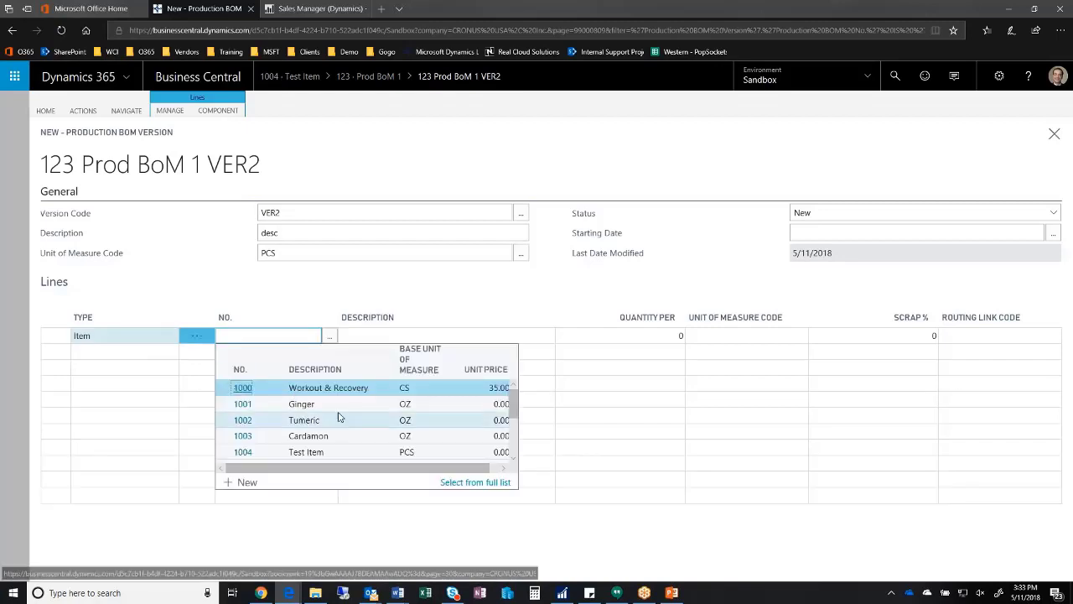
left_click(281, 404)
type("5")
key("Return")
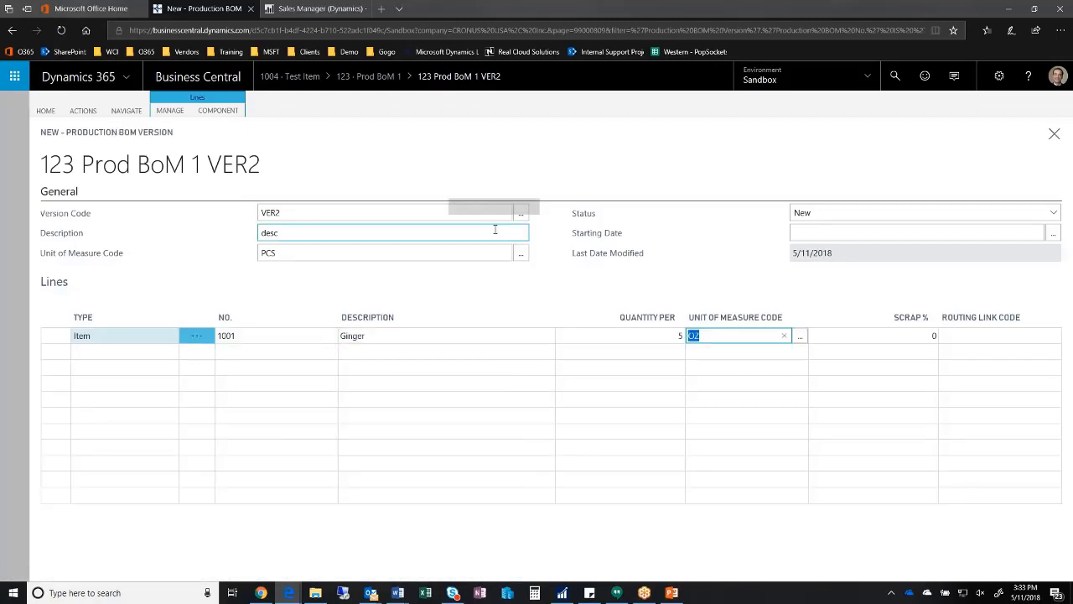
key("Escape")
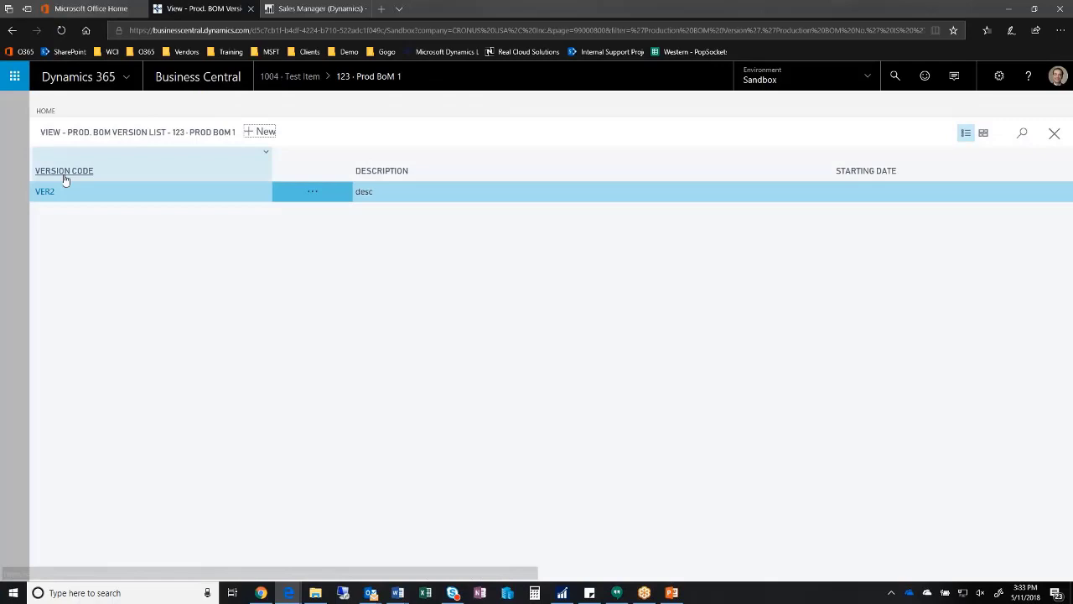